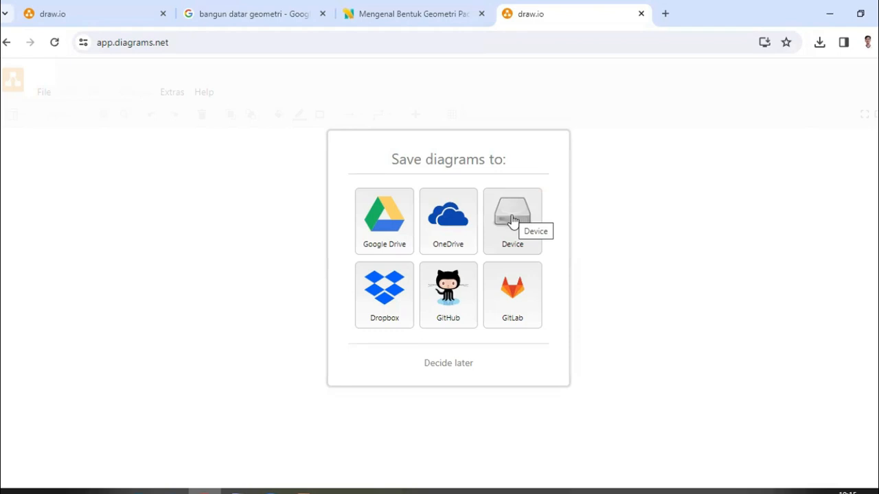
- Start a new diagram stored on the device, using the Editable Bitmap Image (.png) format
left_click(511, 220)
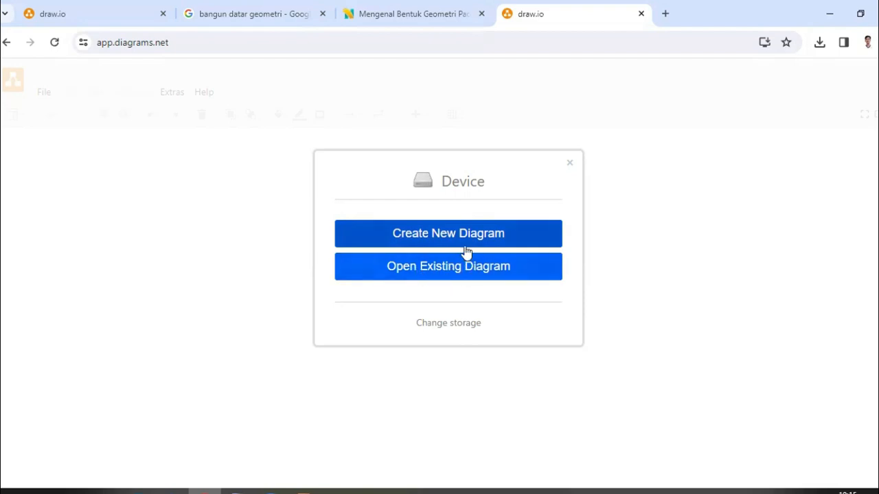
left_click(423, 234)
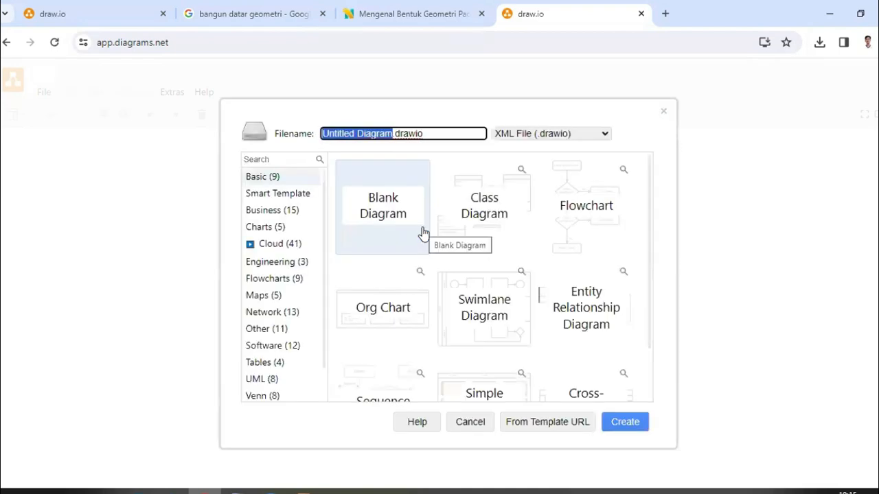
left_click(524, 134)
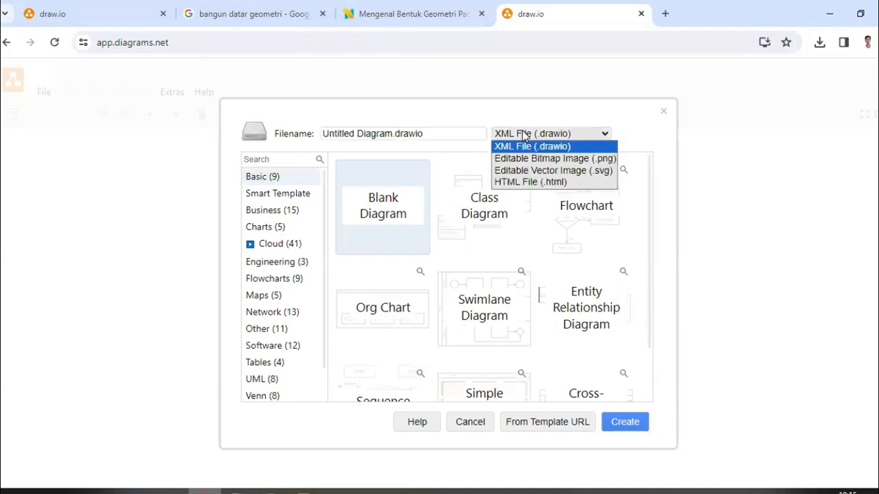
left_click(536, 158)
- Name the new diagram file "latihan flowchart 1", keeping the .png extension
left_click_drag(422, 134, 309, 132)
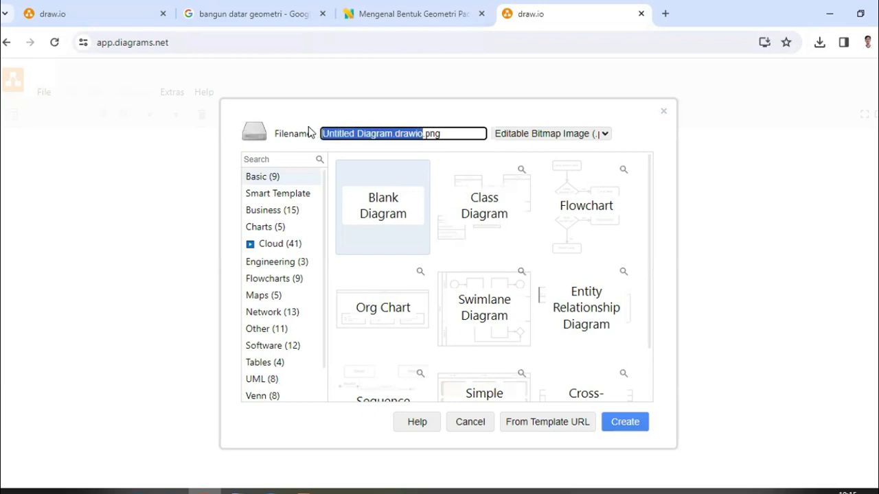
type("contoh")
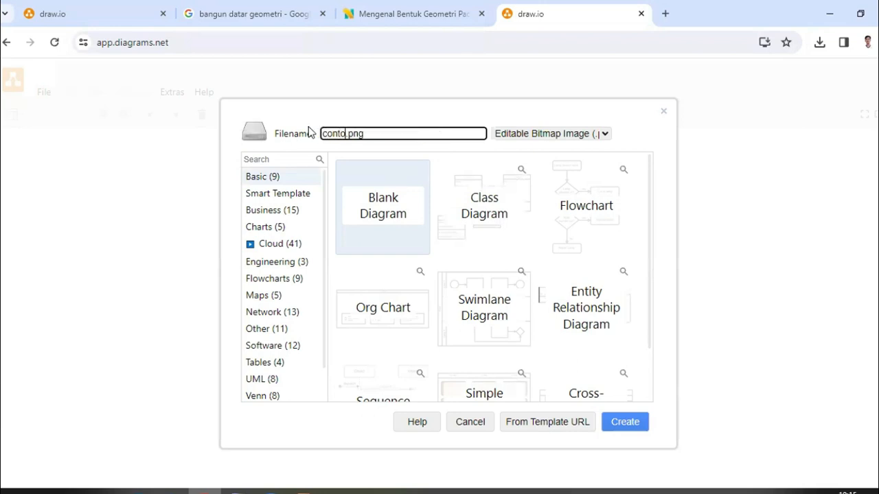
type(" flowchart 1")
key("ctrl+shift+Left")
key("BackSpace")
type("latihan")
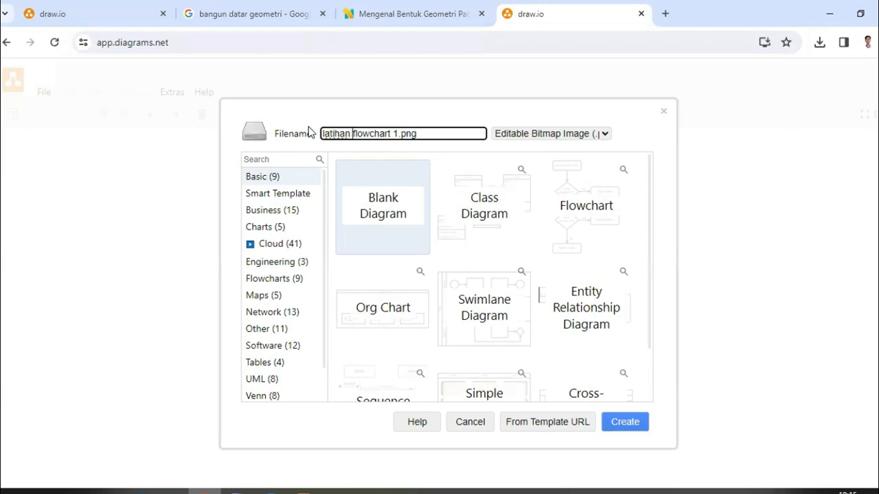
- Create the file from the Blank Diagram template and save it in Documents as "latihan flowchart 1"
left_click(370, 202)
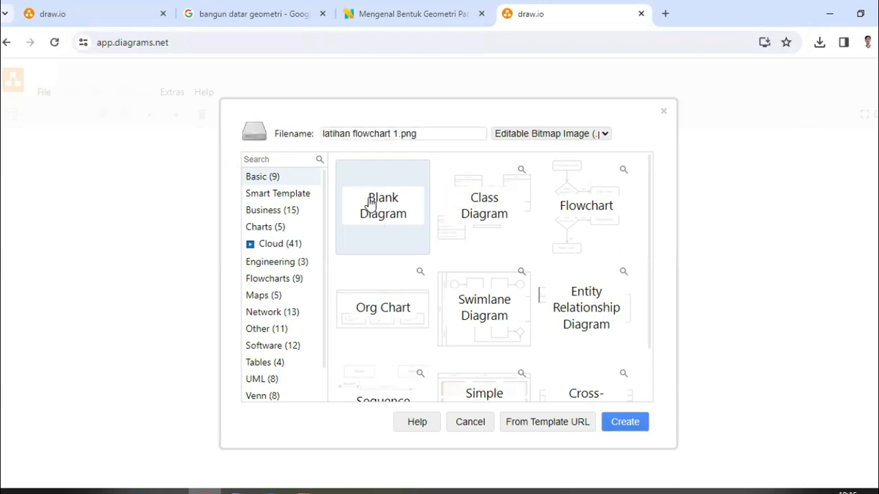
left_click(620, 420)
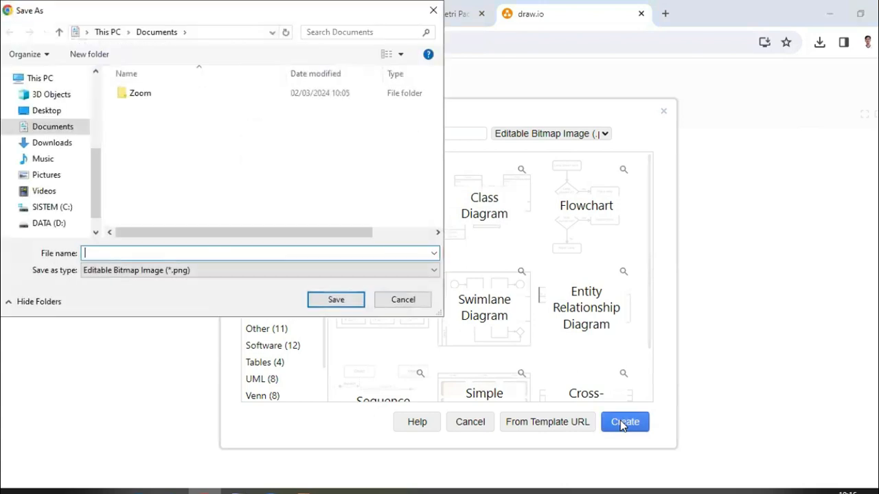
left_click(58, 131)
left_click(114, 251)
type("latihan flowchart 1")
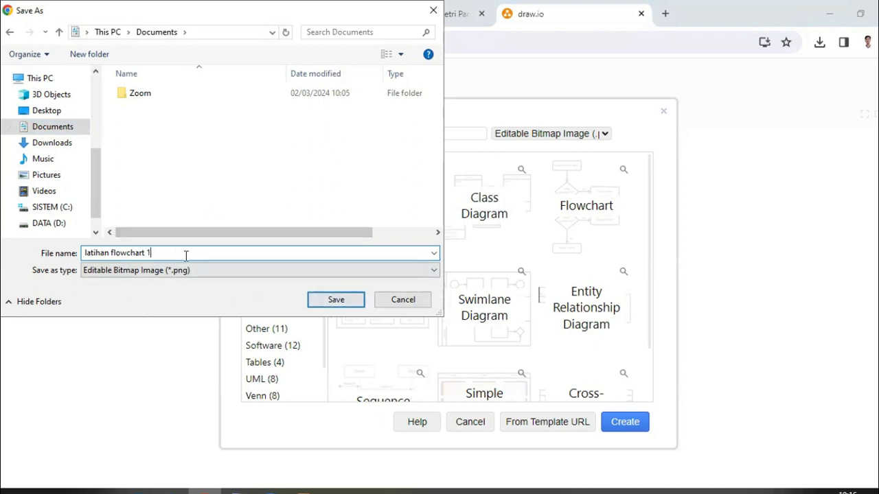
left_click(335, 300)
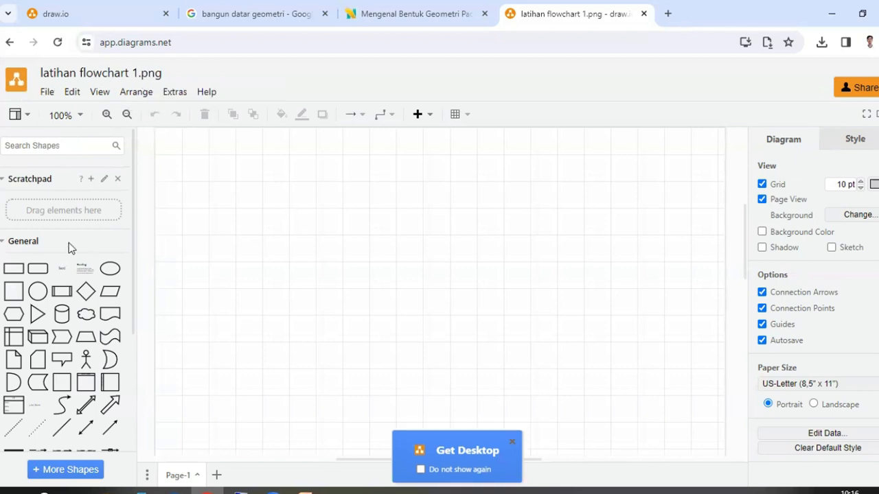
- Examine the General shapes and the other shape categories available in the shape library
mouse_move(43, 307)
scroll(43, 307, "down", 1)
scroll(43, 305, "down", 2)
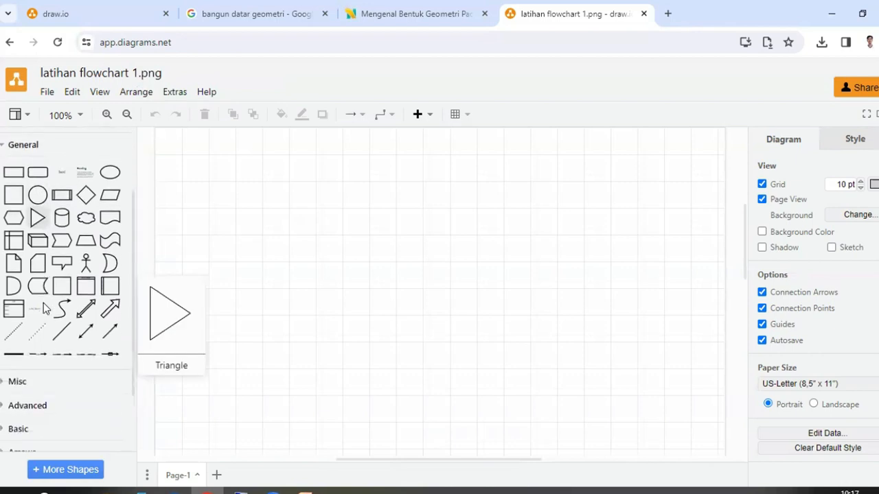
scroll(44, 305, "up", 3)
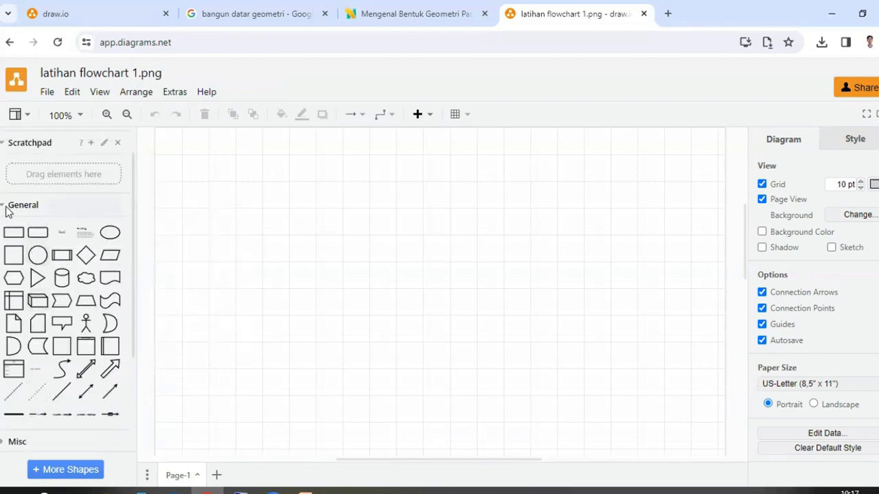
scroll(11, 211, "down", 3)
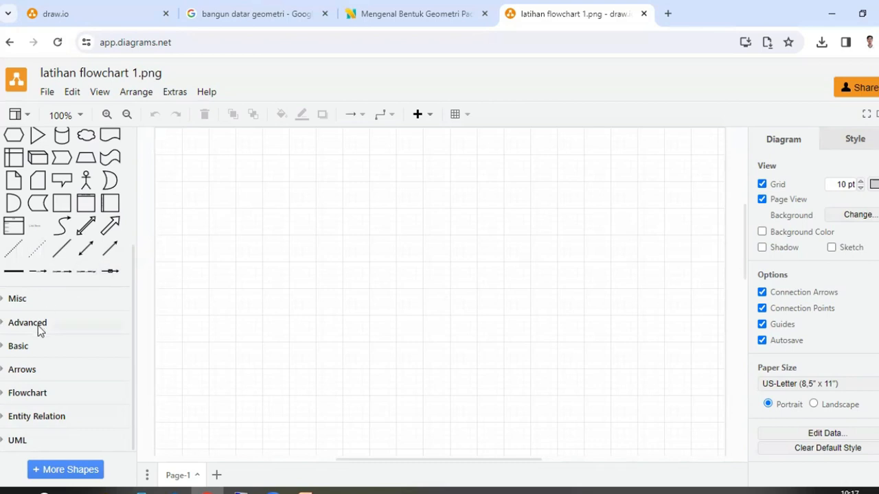
scroll(38, 326, "up", 3)
scroll(39, 332, "down", 1)
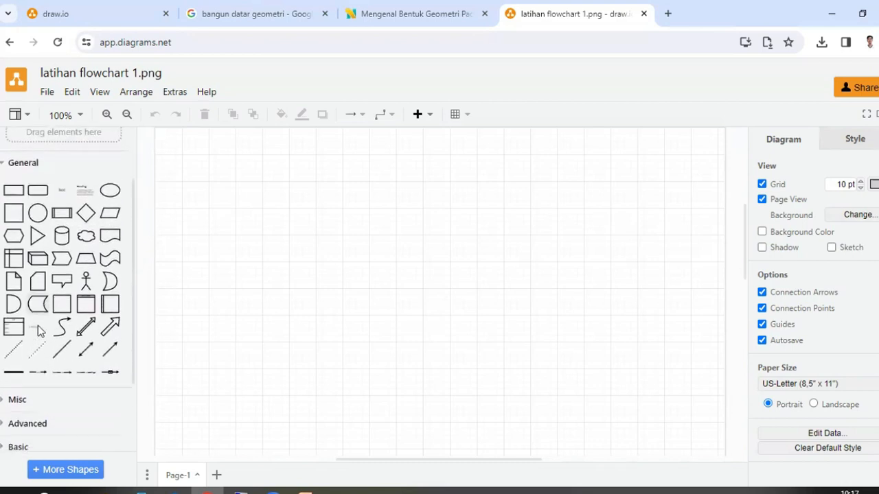
scroll(367, 194, "up", 2)
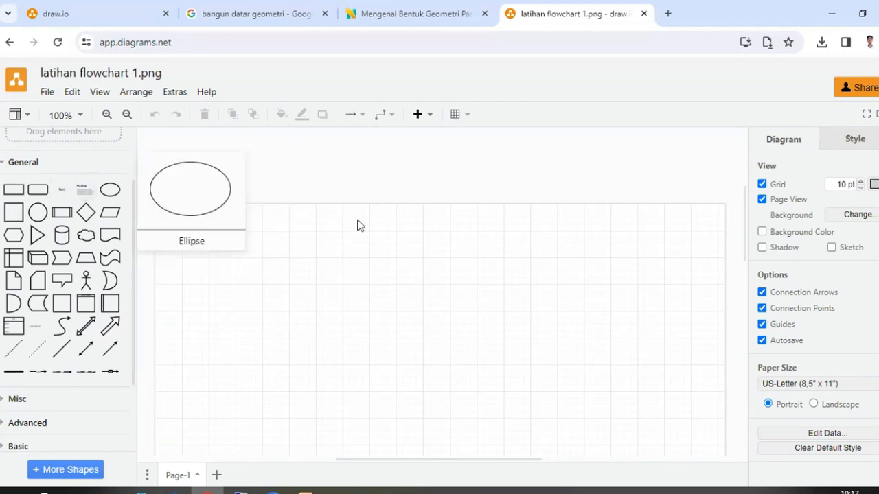
- Add the title text "Menghitung Luas Persegi Panjang", widened to fit one line and placed near the page's upper edge
left_click(62, 194)
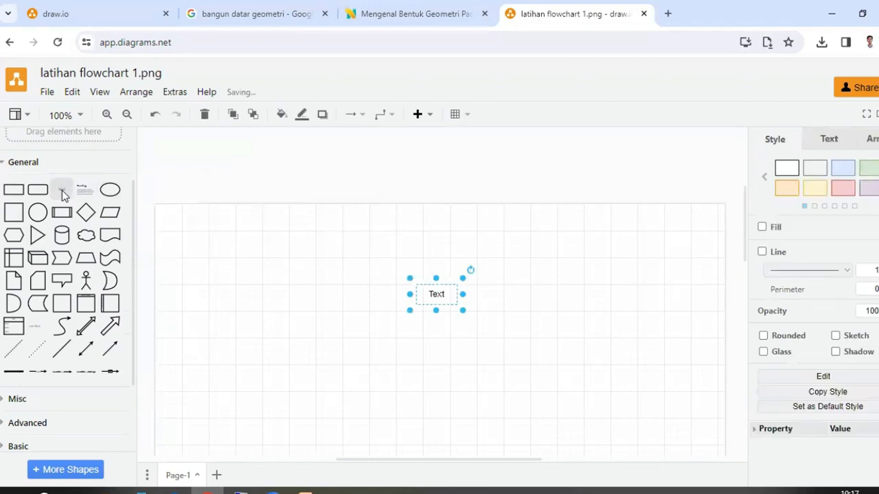
double_click(440, 296)
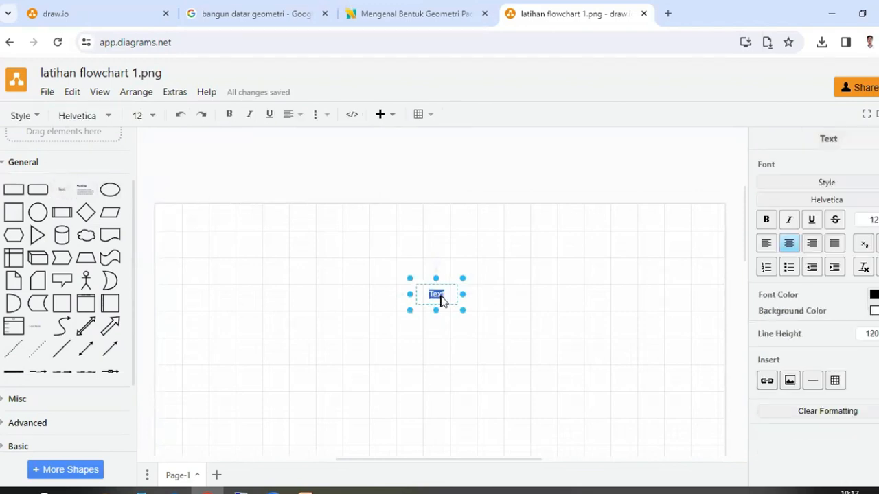
left_click(502, 281)
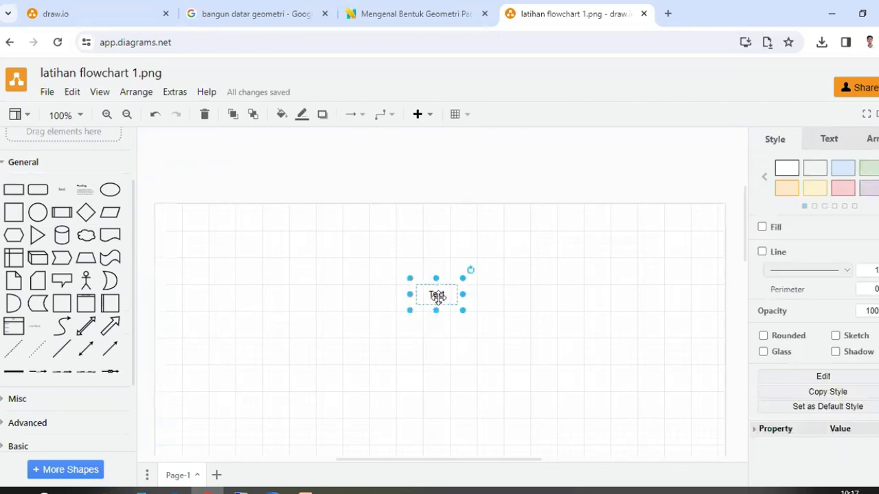
double_click(438, 297)
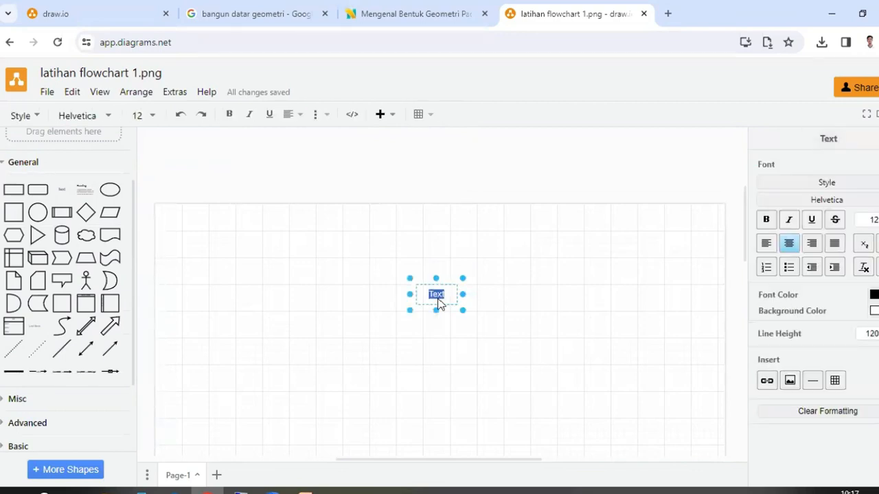
type("Menghitung Luas Persegi Pa")
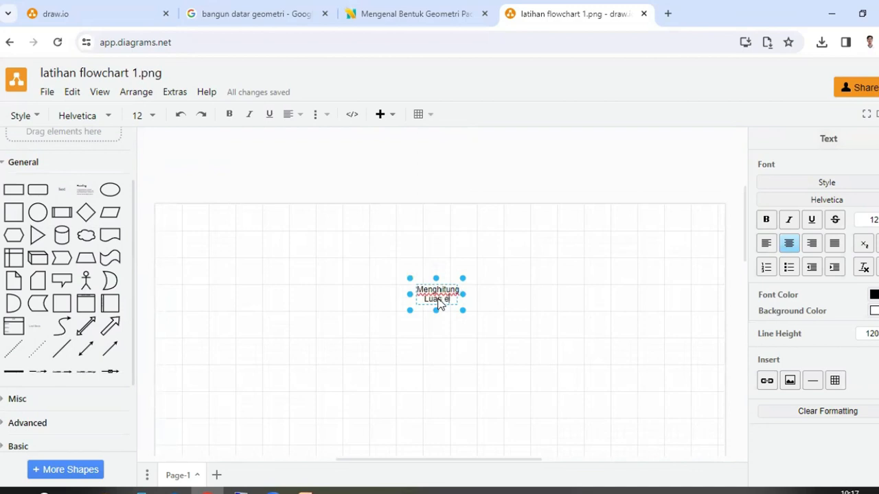
type("njang")
left_click(521, 292)
left_click(434, 290)
left_click_drag(462, 296, 532, 230)
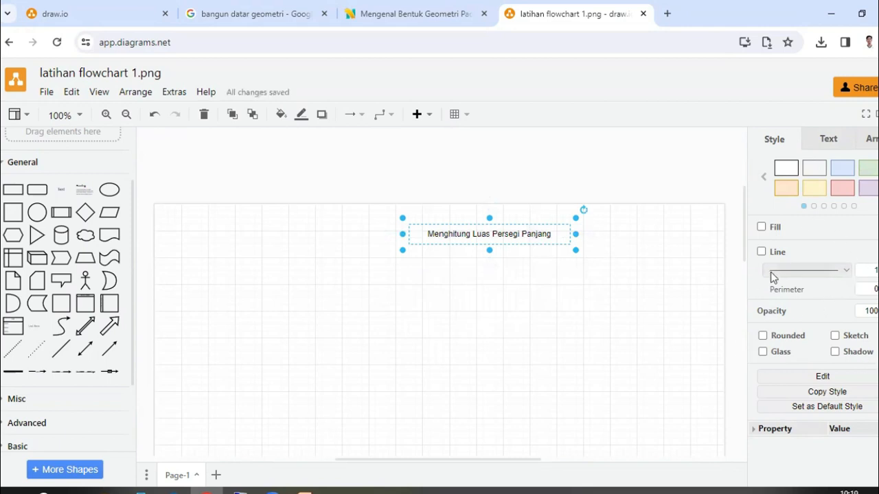
- Set the title's font size to 16, widen its box to fit one line, and reposition it slightly
double_click(526, 236)
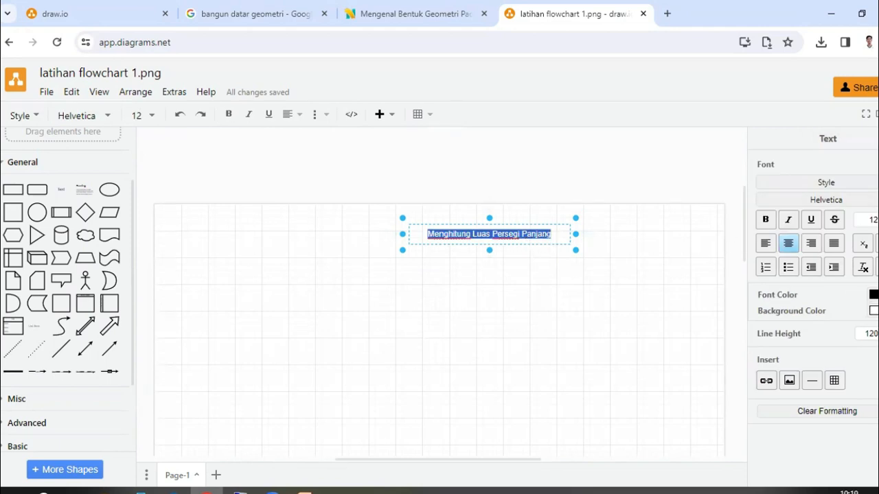
left_click(878, 217)
left_click(878, 217)
left_click(878, 217)
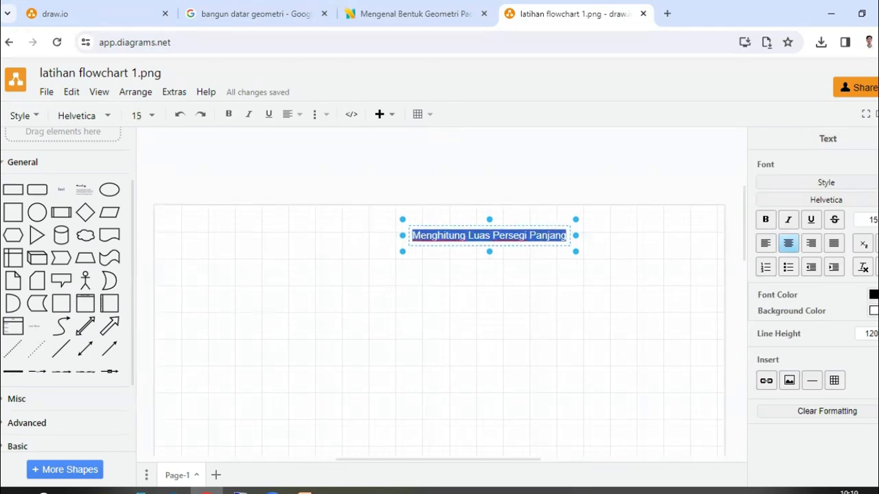
left_click(878, 217)
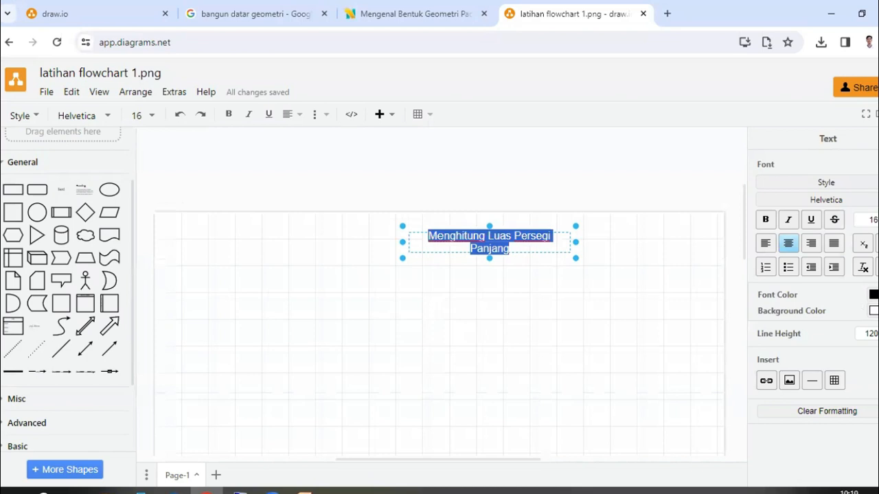
left_click(575, 241)
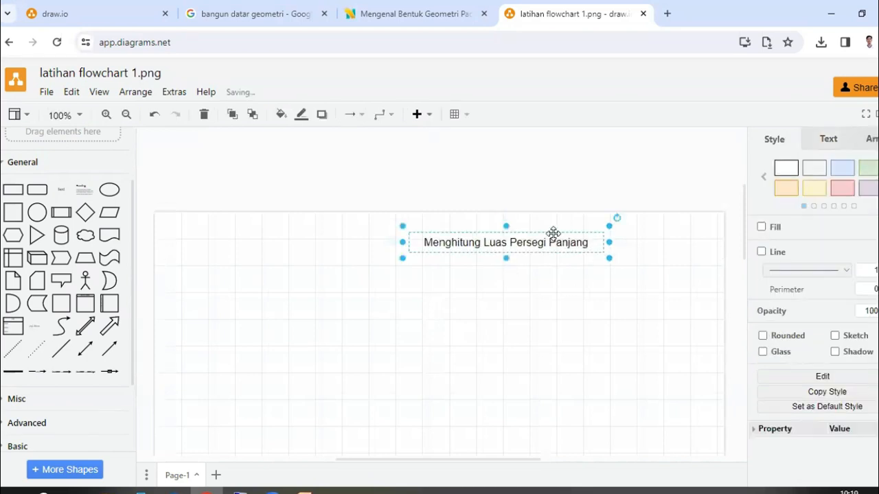
left_click_drag(553, 234, 539, 240)
left_click(600, 346)
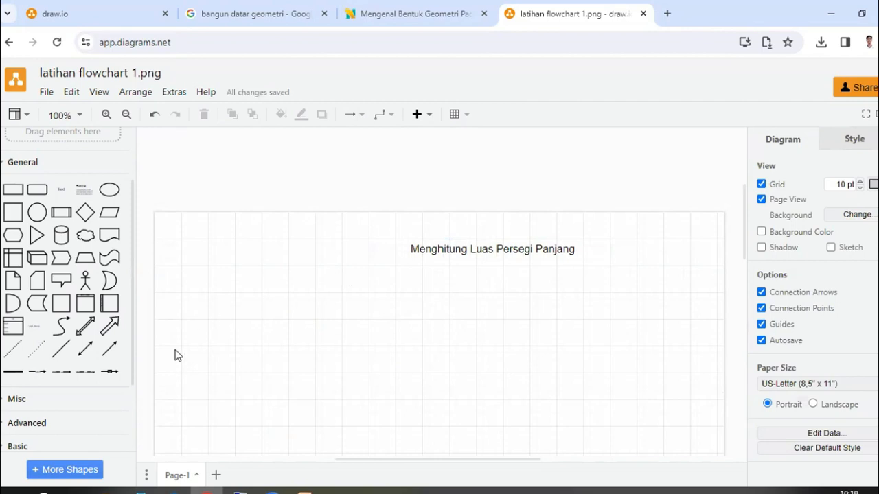
- Add a rounded flowchart terminator shape centred below the title and label it "Mulai"
scroll(39, 423, "down", 3)
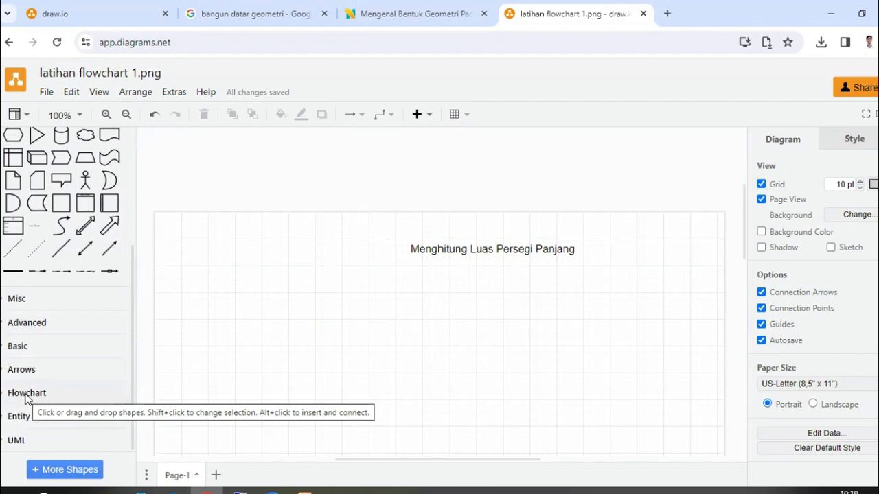
left_click(26, 392)
scroll(60, 308, "down", 3)
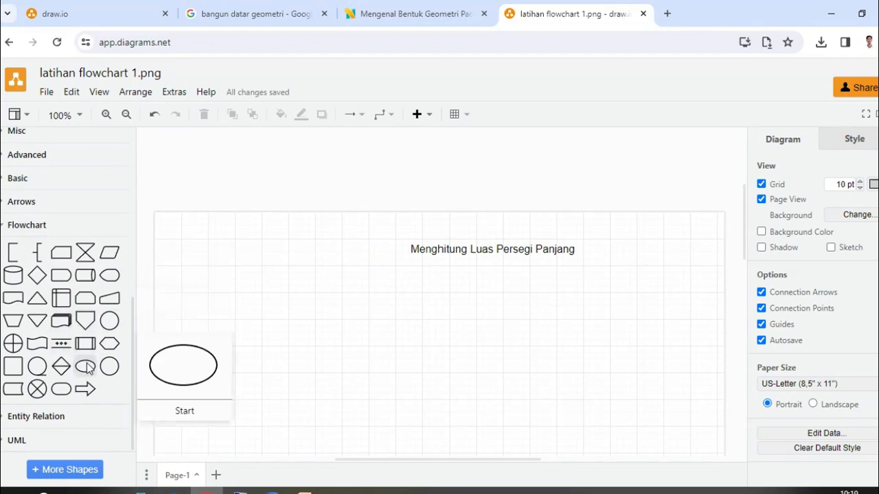
left_click(61, 389)
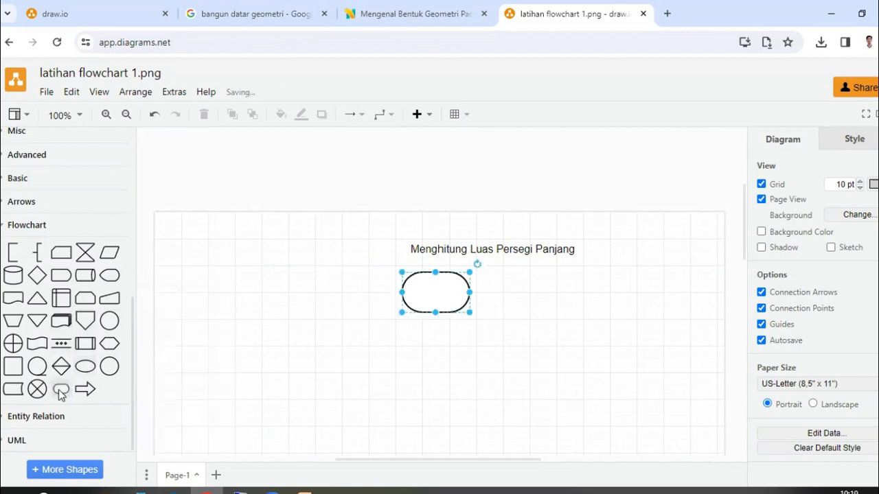
left_click_drag(455, 286, 498, 292)
double_click(499, 293)
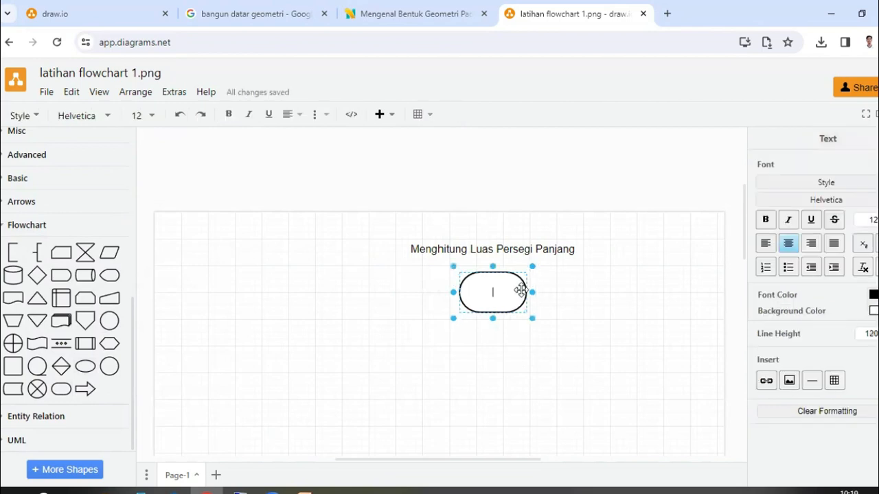
type("Mulai")
left_click(580, 306)
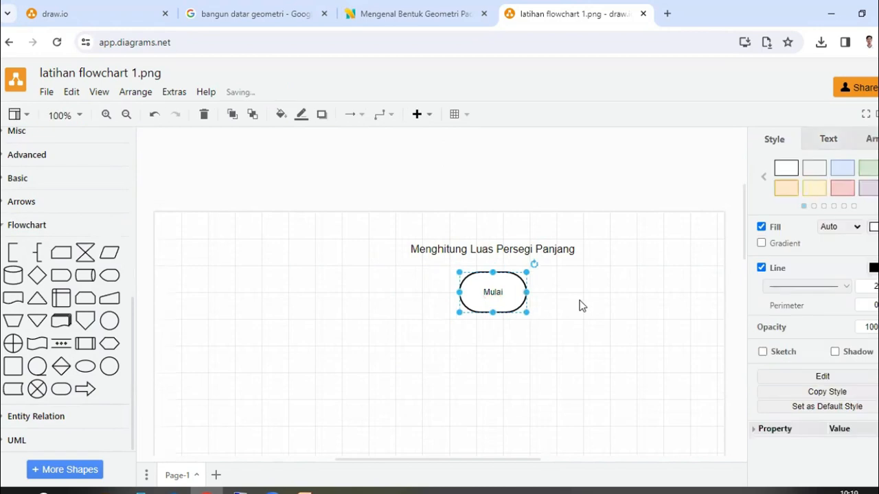
- Add a flowchart Data parallelogram centred below the "Mulai" terminator
scroll(580, 305, "down", 3)
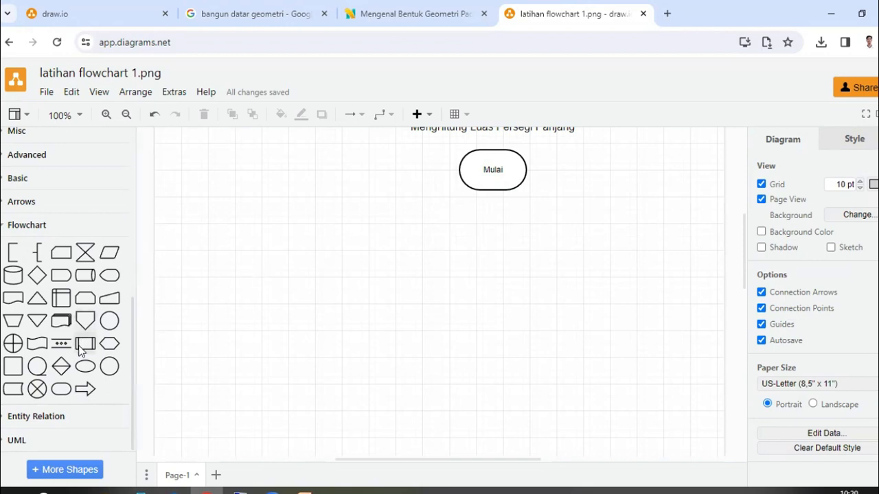
mouse_move(81, 351)
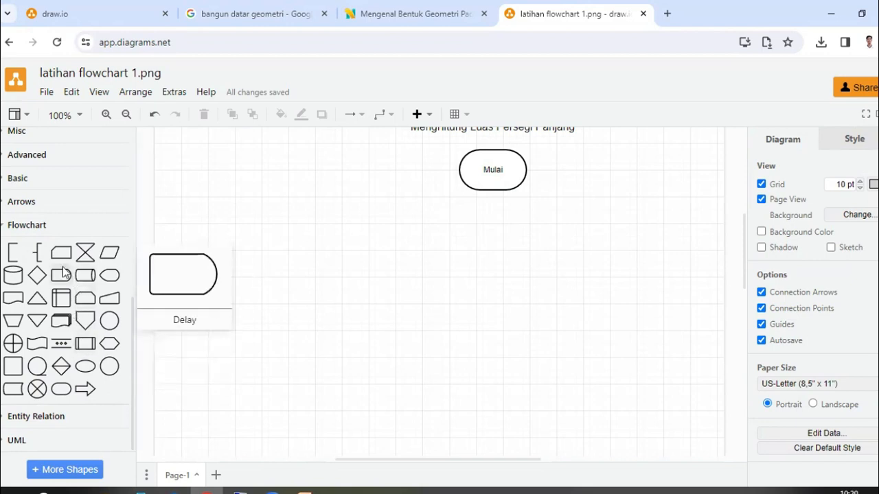
mouse_move(107, 257)
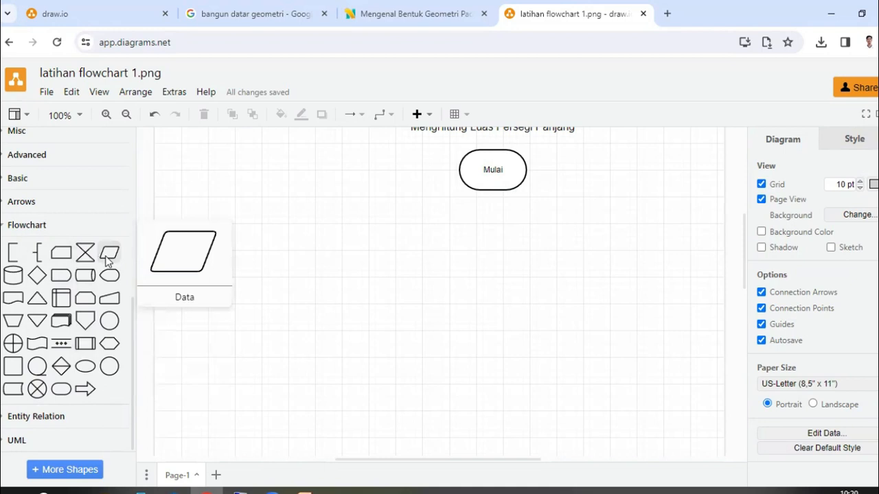
left_click(107, 260)
left_click_drag(444, 281, 500, 238)
- Label the Data parallelogram "input L"
double_click(492, 239)
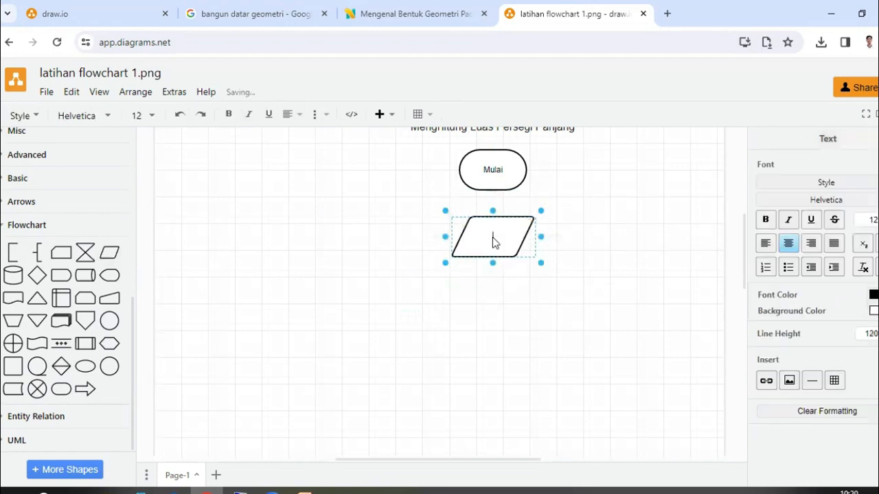
type("inu")
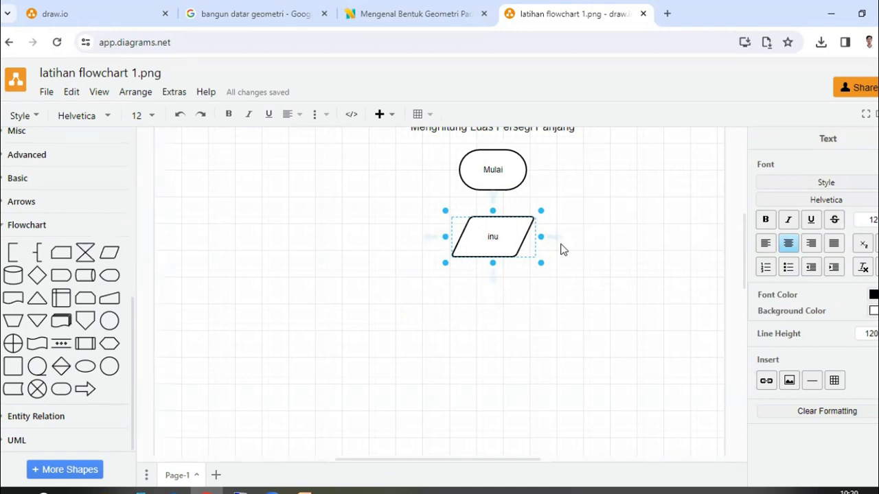
type("pppppppppppppp")
key("BackSpace")
key("BackSpace")
key("BackSpace")
key("BackSpace")
key("BackSpace")
key("BackSpace")
key("BackSpace")
key("BackSpace")
key("BackSpace")
key("BackSpace")
key("BackSpace")
type("put L,P")
key("BackSpace")
key("BackSpace")
type("&")
key("BackSpace")
left_click(523, 309)
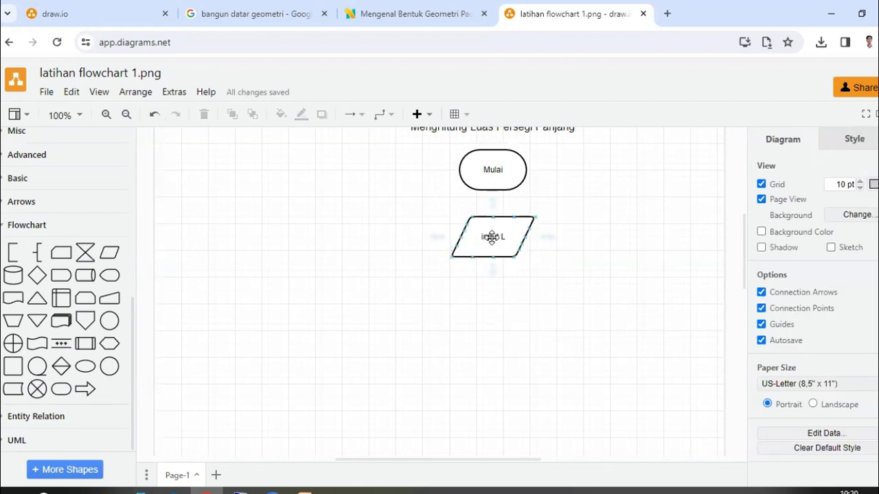
- Duplicate the "input L" parallelogram and place the copy directly beneath it, at about 430, 290
right_click(506, 234)
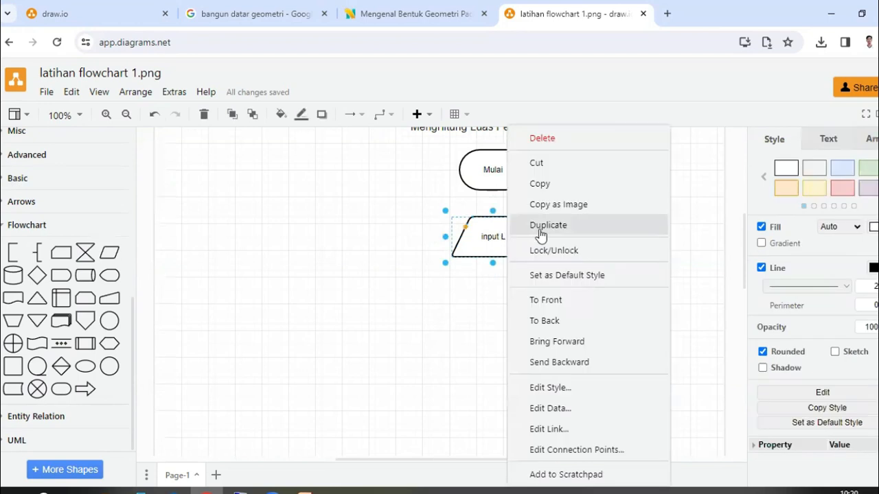
left_click(540, 227)
left_click_drag(501, 245, 487, 313)
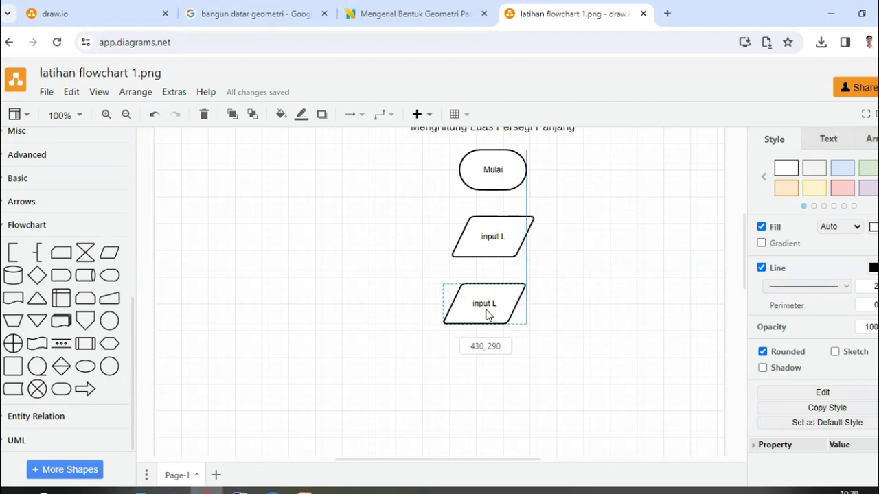
left_click_drag(487, 314, 485, 309)
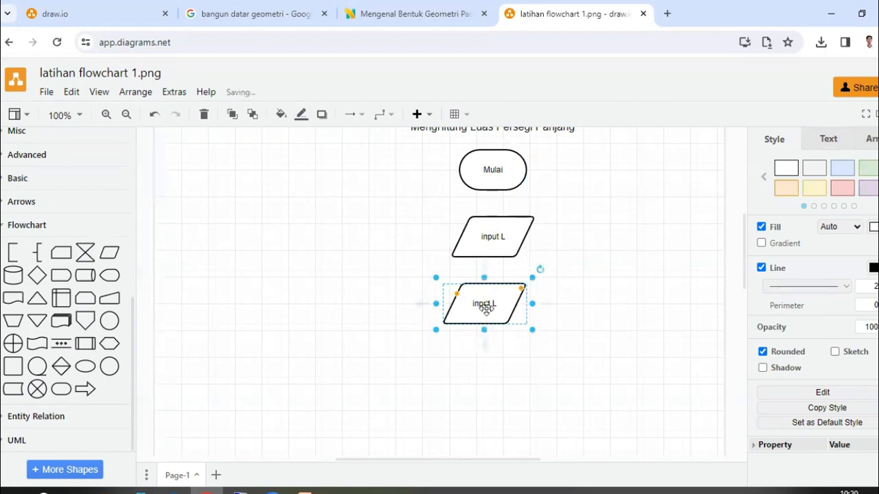
- Change the label of the lower, duplicated parallelogram to "input P"
double_click(499, 304)
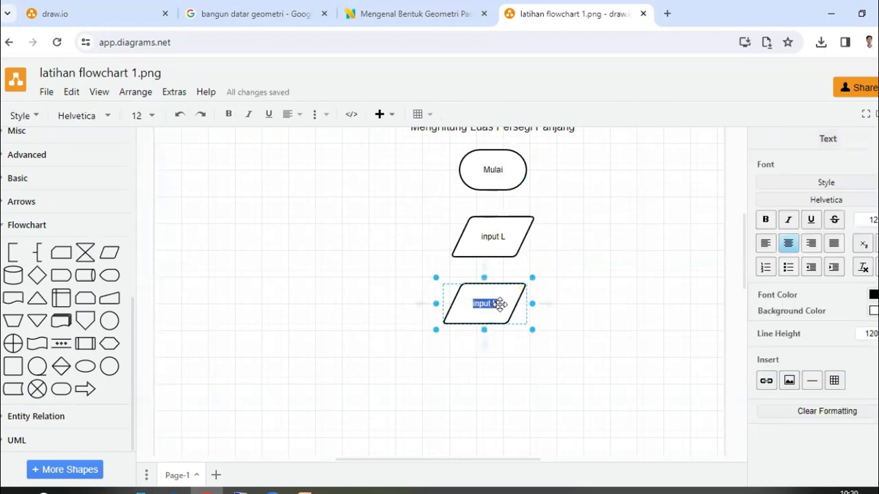
key("Escape")
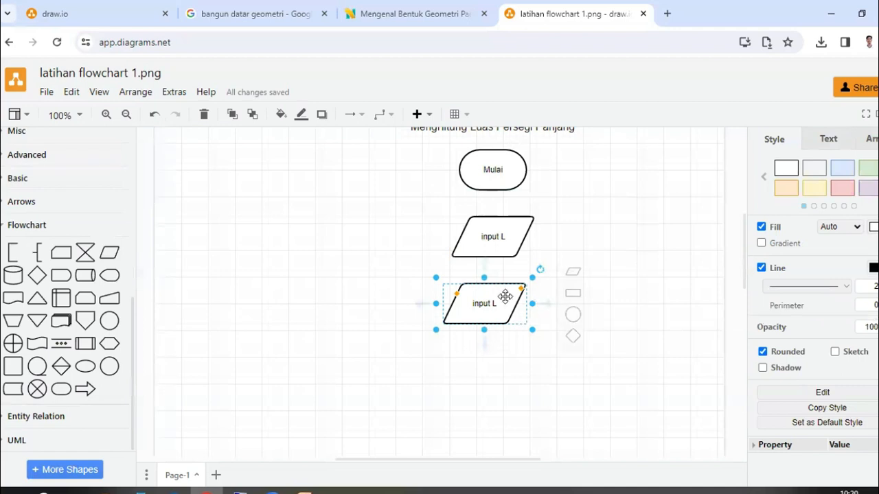
double_click(497, 304)
key("Escape")
double_click(499, 307)
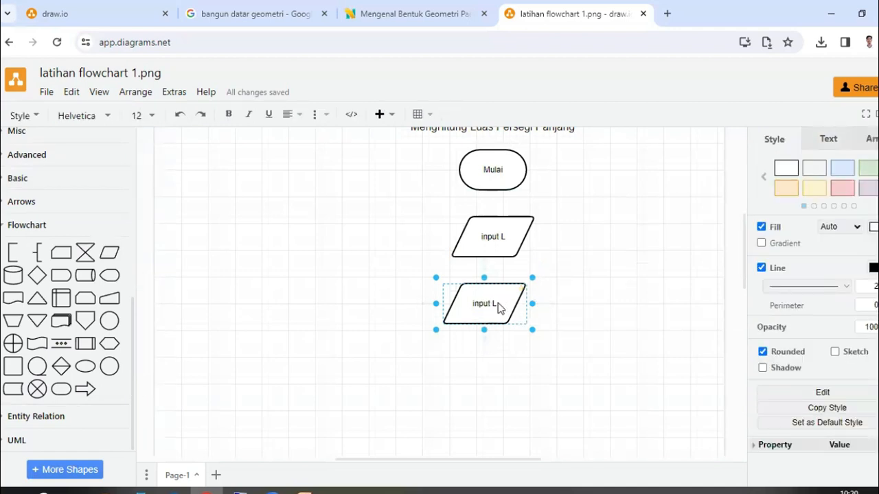
left_click(493, 305)
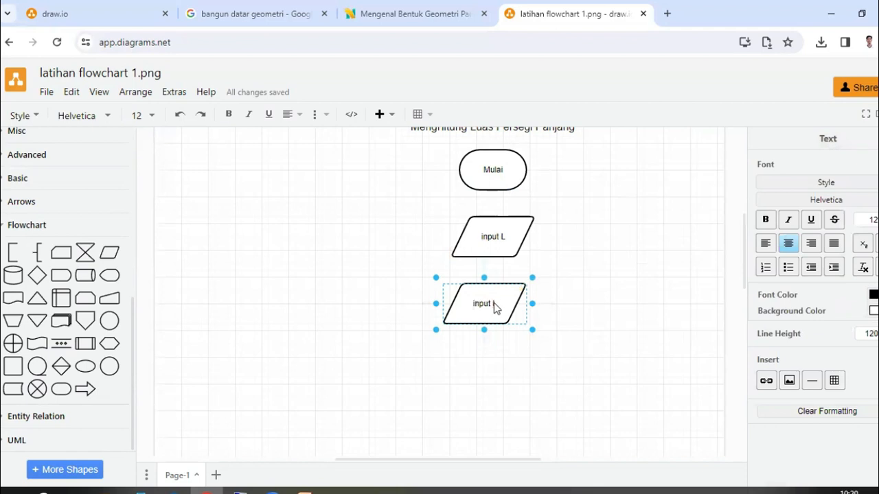
type("P")
left_click(487, 386)
- Select the "input P" parallelogram
scroll(487, 385, "down", 3)
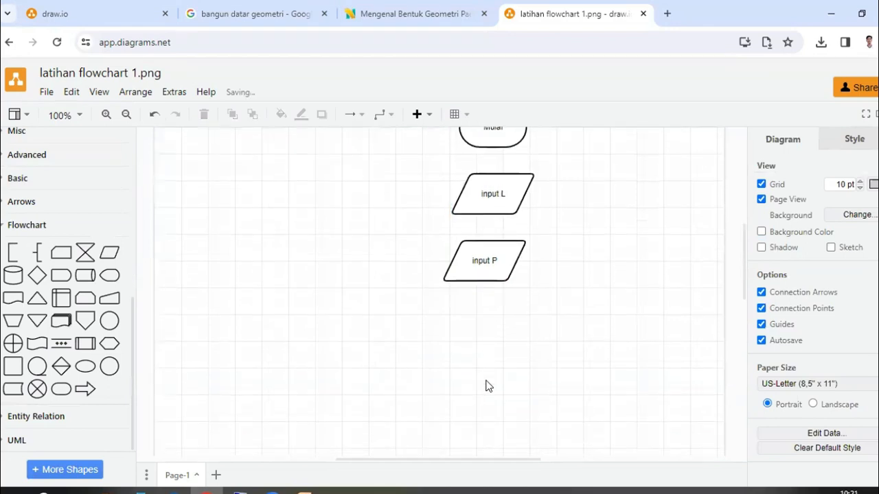
left_click(494, 221)
left_click(494, 221)
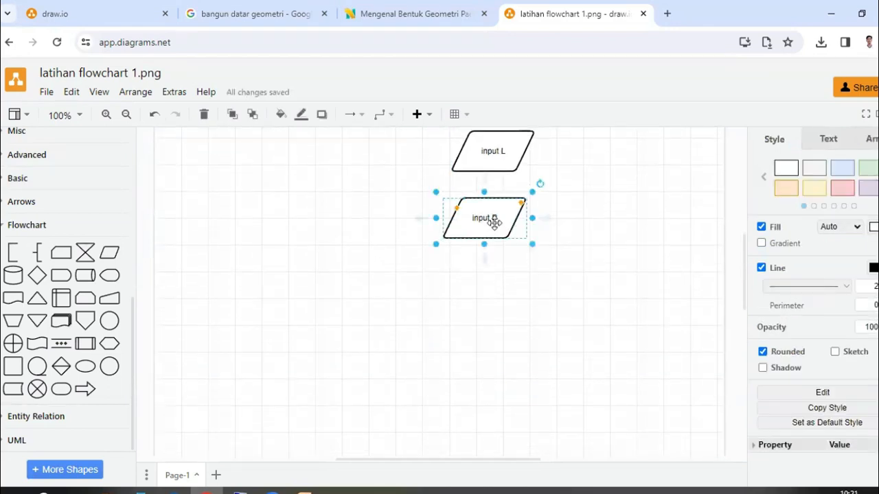